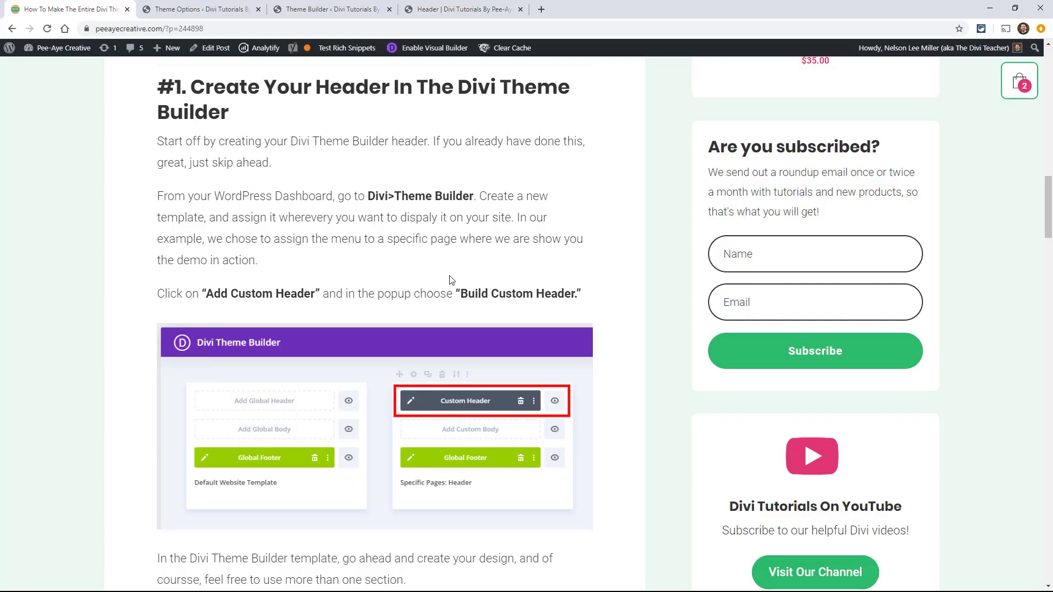
# Bring up the Divi Theme Builder showing the header layout.
pyautogui.click(193, 12)
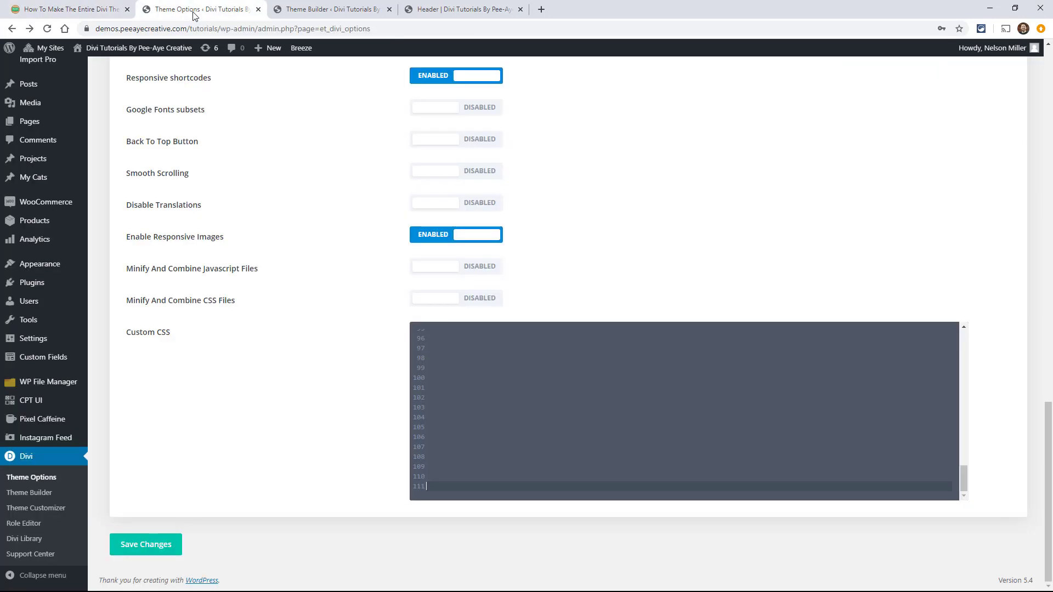
pyautogui.click(314, 12)
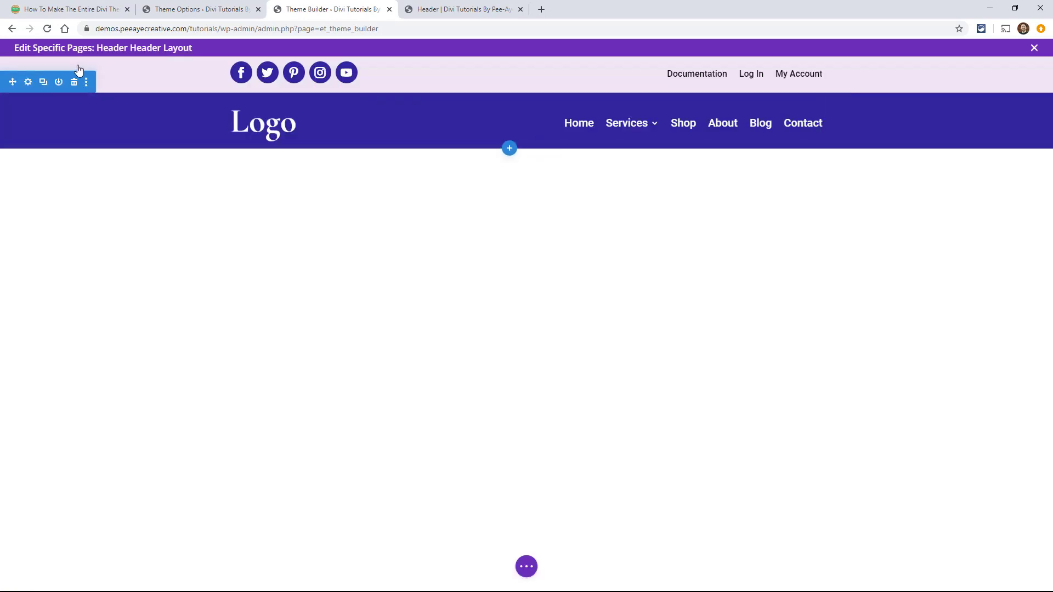
pyautogui.moveTo(88, 66)
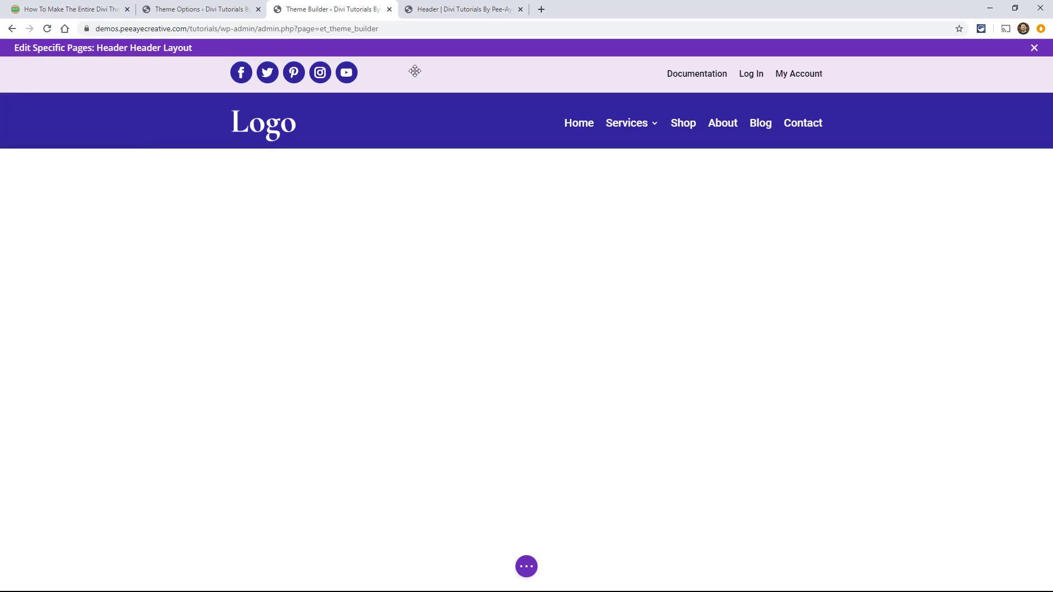
# Check the two-section header on the live Header page, then return to the header layout editor.
pyautogui.click(427, 12)
pyautogui.scroll(-5, 587, 347)
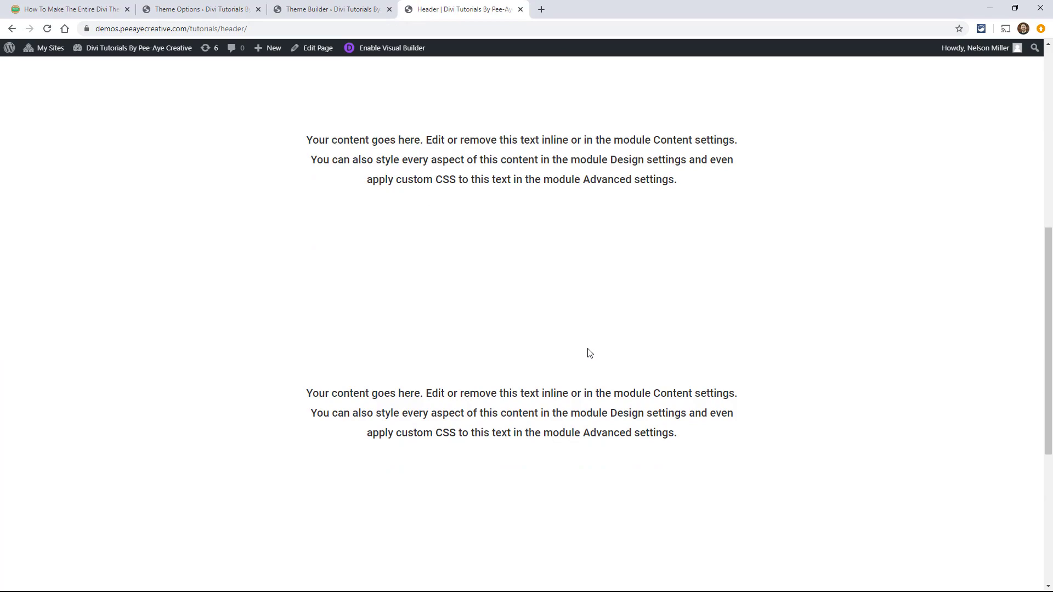
pyautogui.scroll(5, 585, 351)
pyautogui.scroll(-4, 585, 351)
pyautogui.scroll(4, 469, 253)
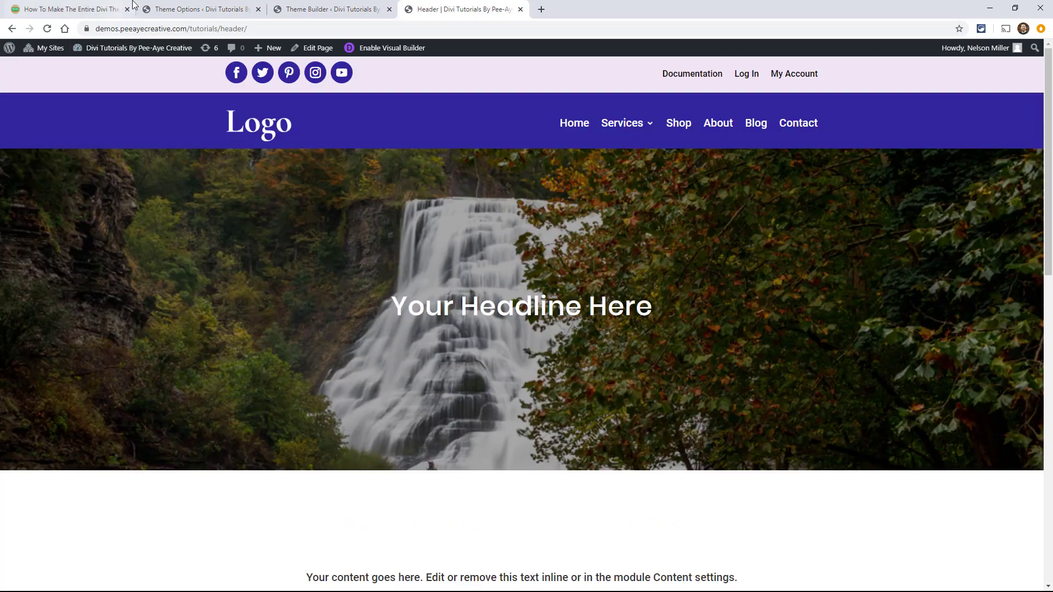
pyautogui.click(307, 9)
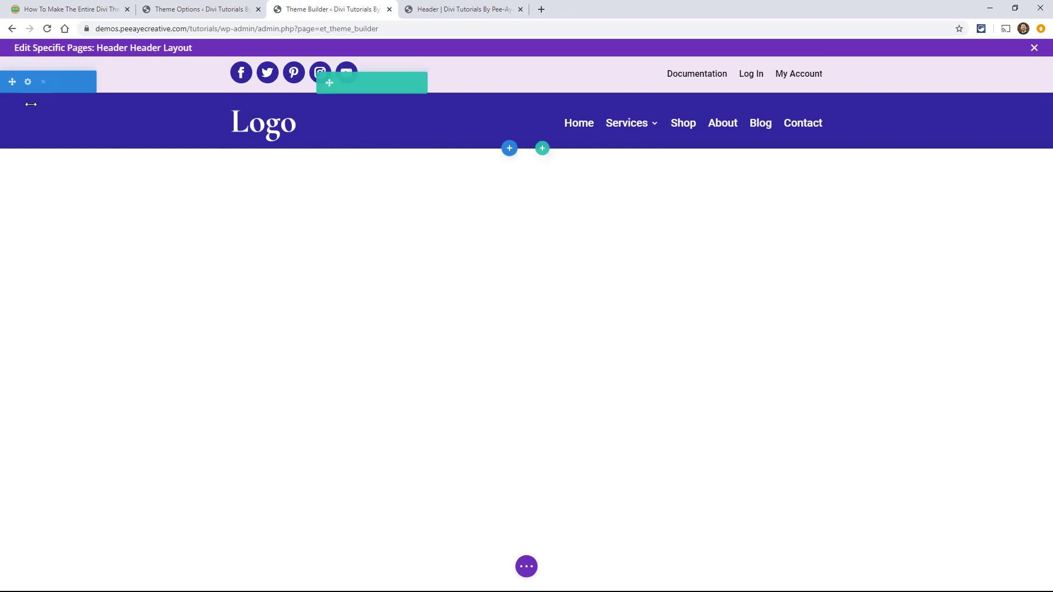
pyautogui.click(26, 81)
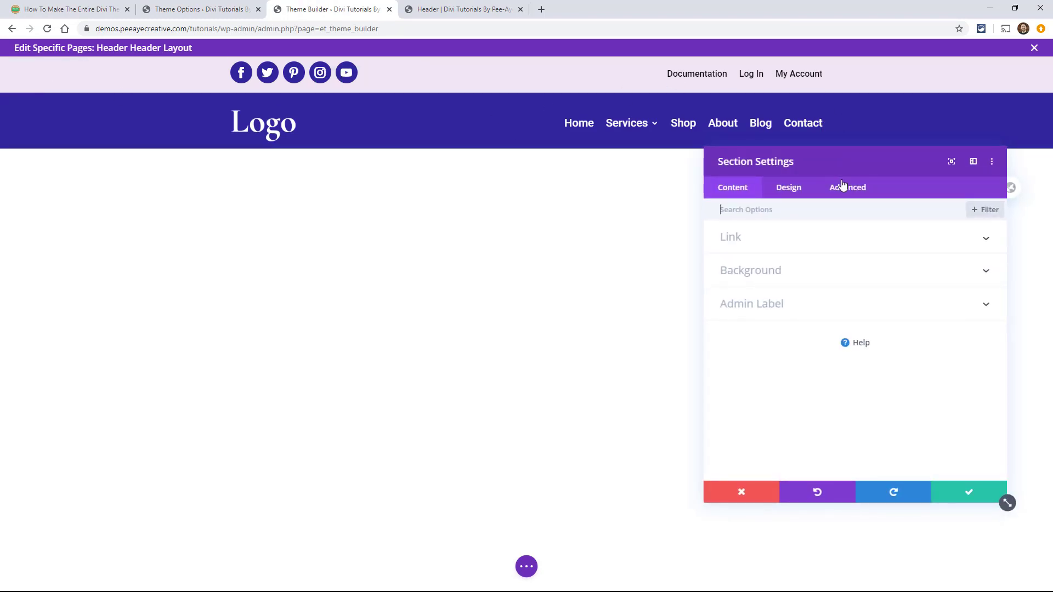
pyautogui.click(843, 187)
pyautogui.click(737, 371)
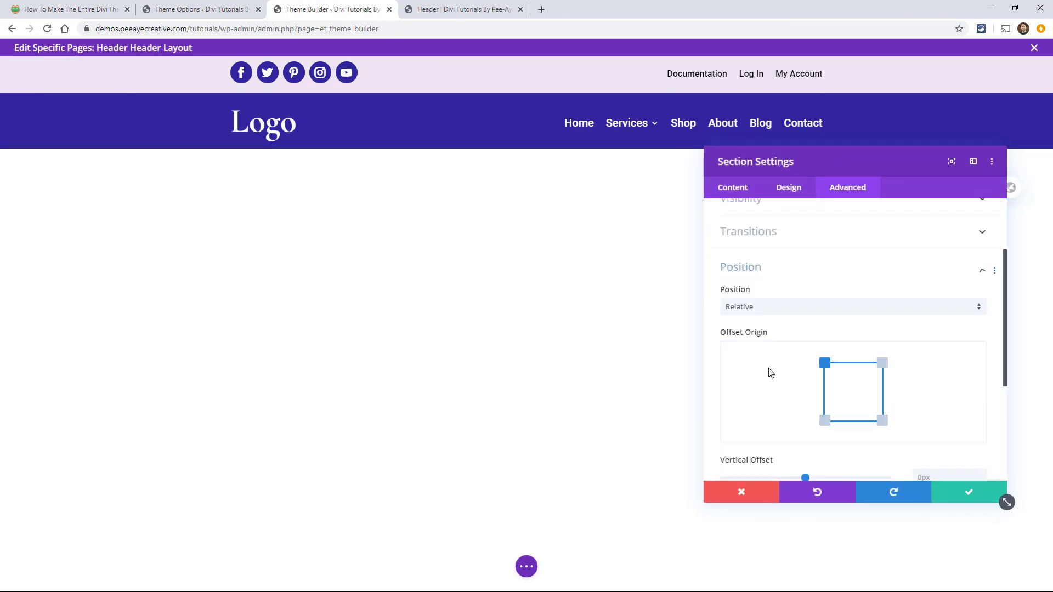
pyautogui.click(749, 256)
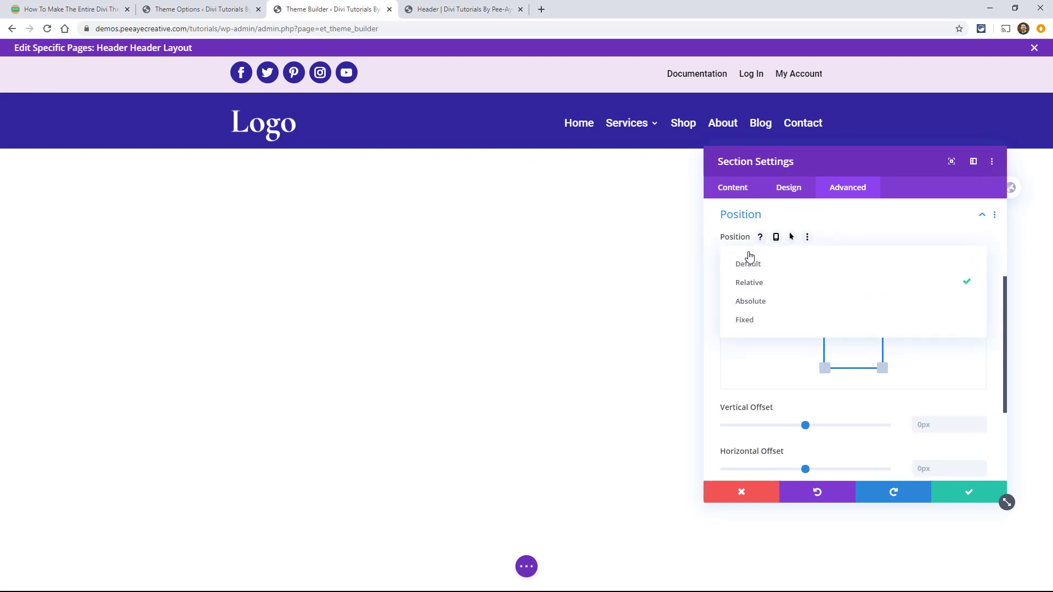
pyautogui.click(748, 323)
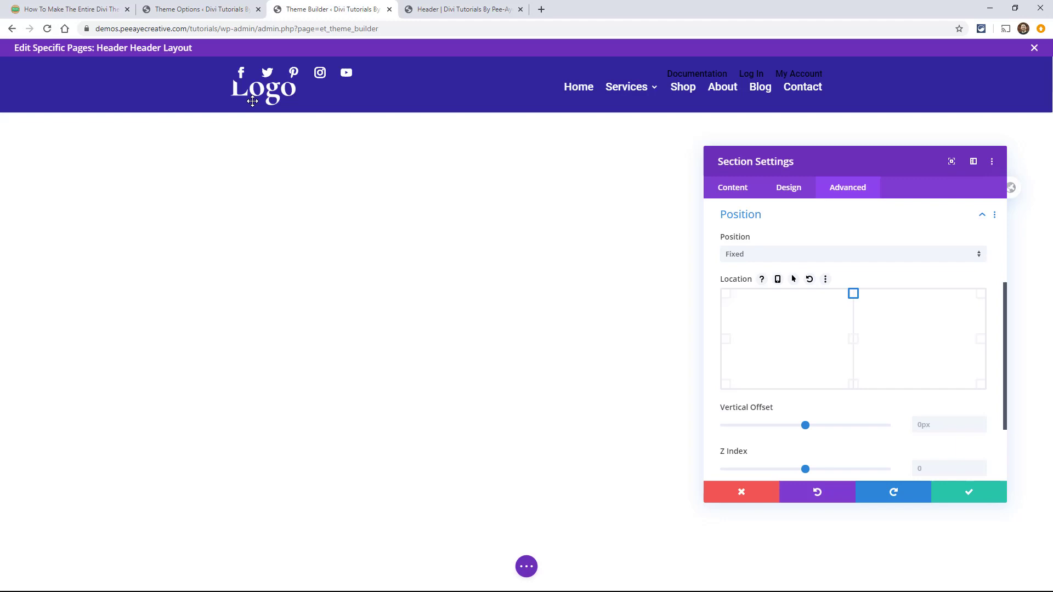
pyautogui.click(740, 493)
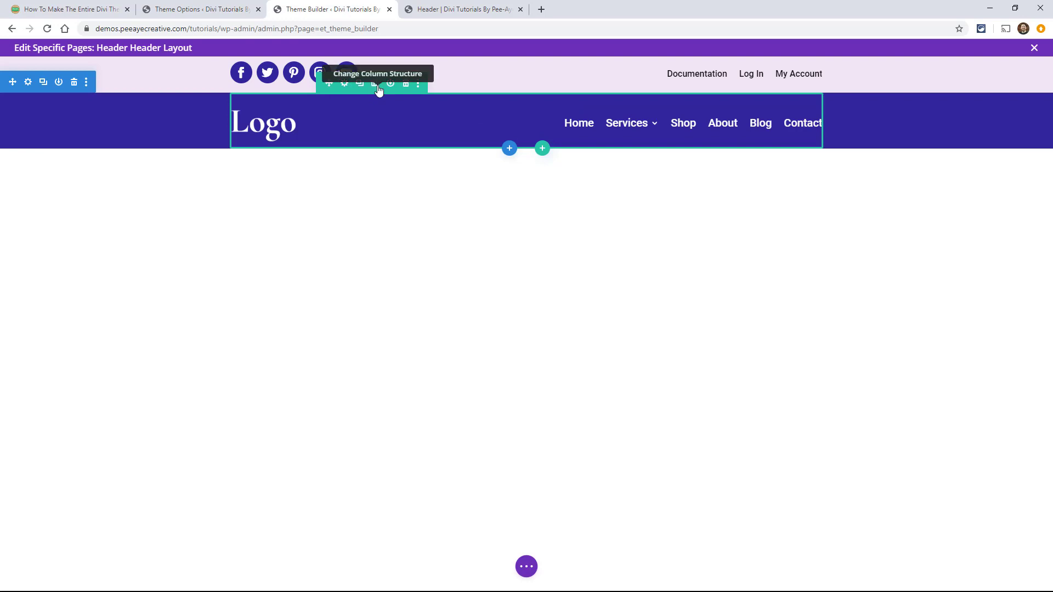
pyautogui.click(345, 84)
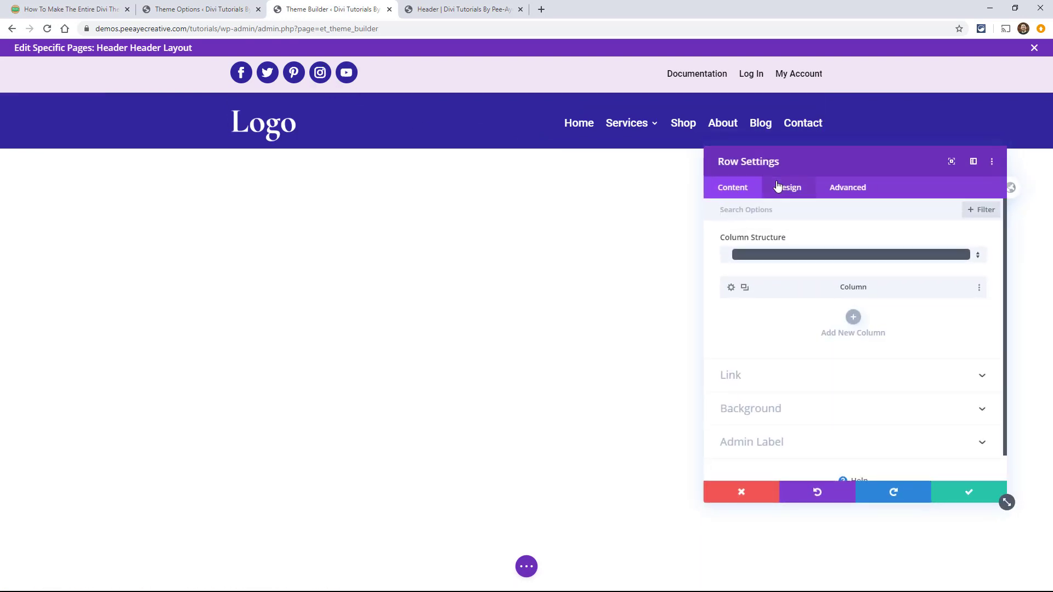
pyautogui.click(779, 186)
pyautogui.click(741, 241)
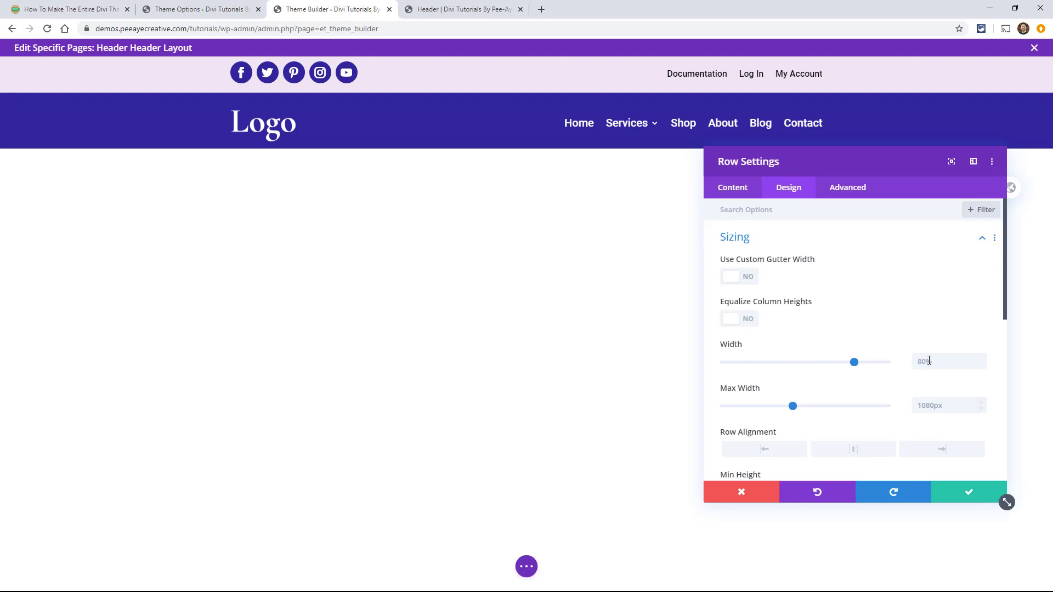
pyautogui.click(951, 495)
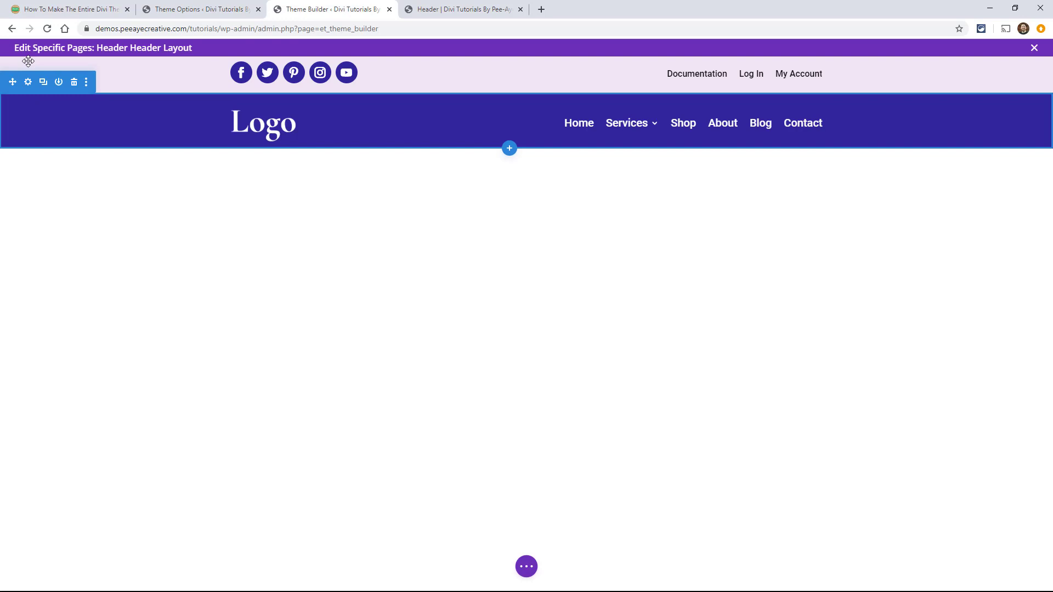
pyautogui.moveTo(31, 78)
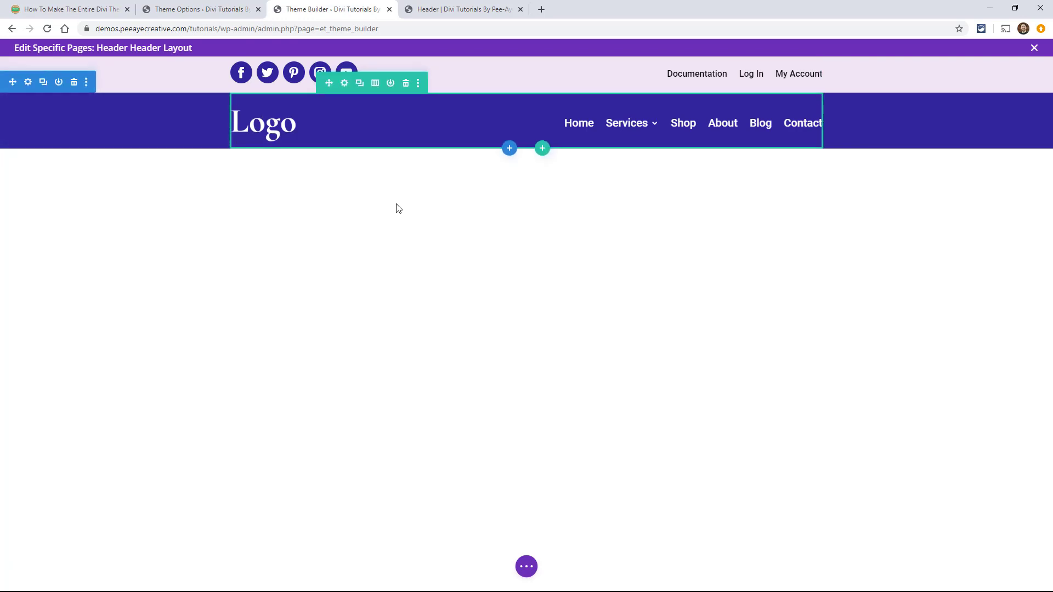
# Select the article's CSS snippet fixing header.et-l.et-l--header (width 100%, z-index 9999) to copy it.
pyautogui.click(72, 10)
pyautogui.scroll(-12, 341, 283)
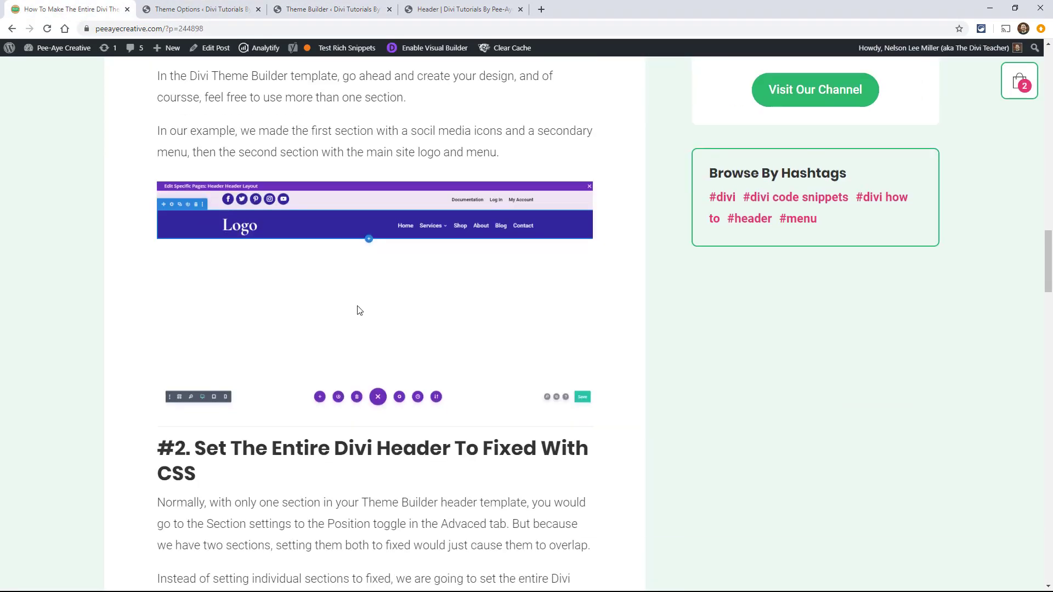
pyautogui.scroll(-3, 358, 305)
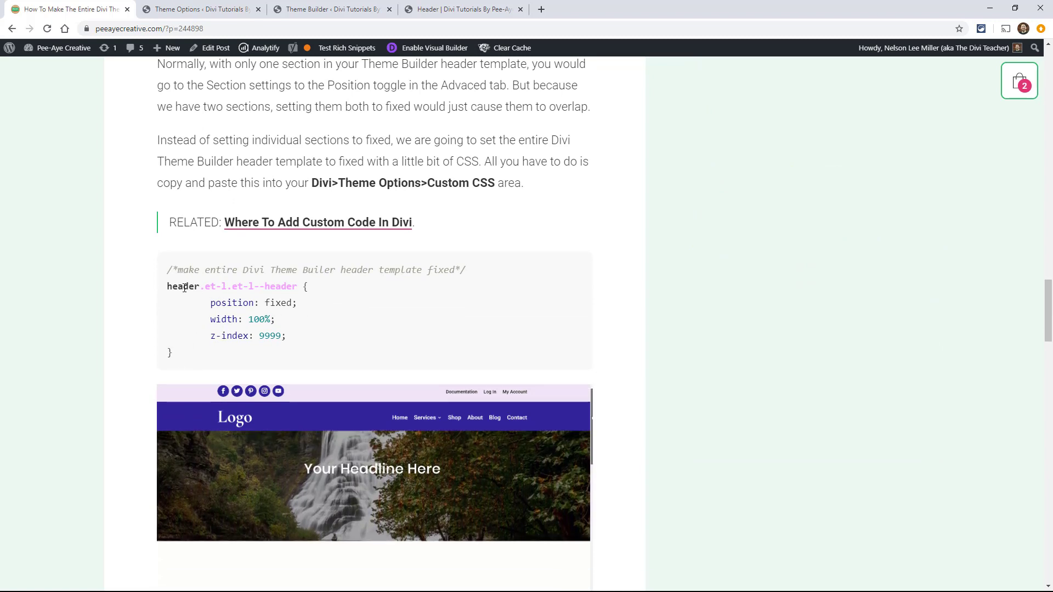
pyautogui.moveTo(168, 286); pyautogui.dragTo(189, 287)
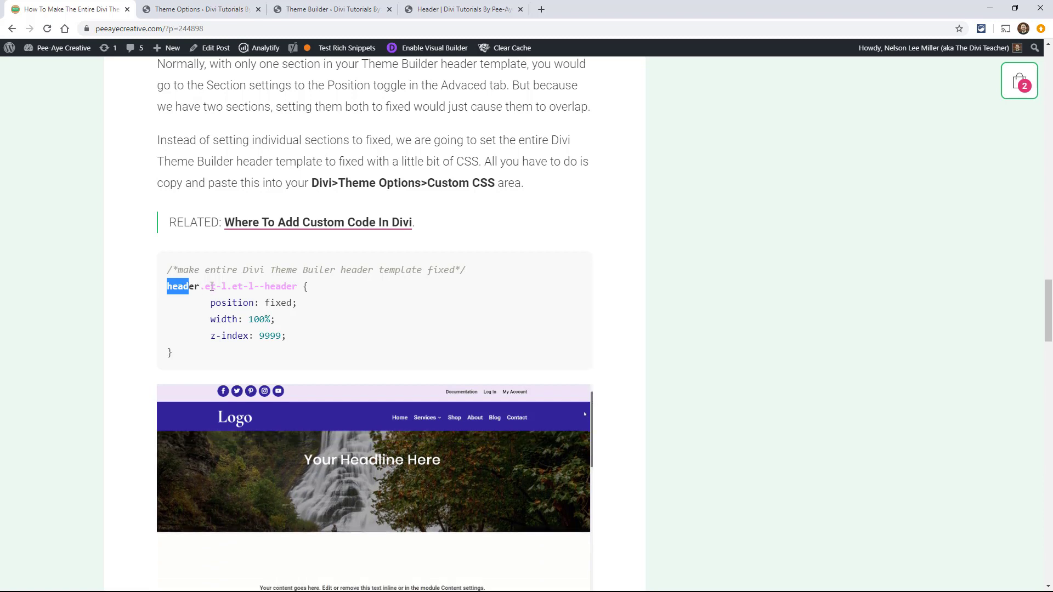
pyautogui.tripleClick(264, 286)
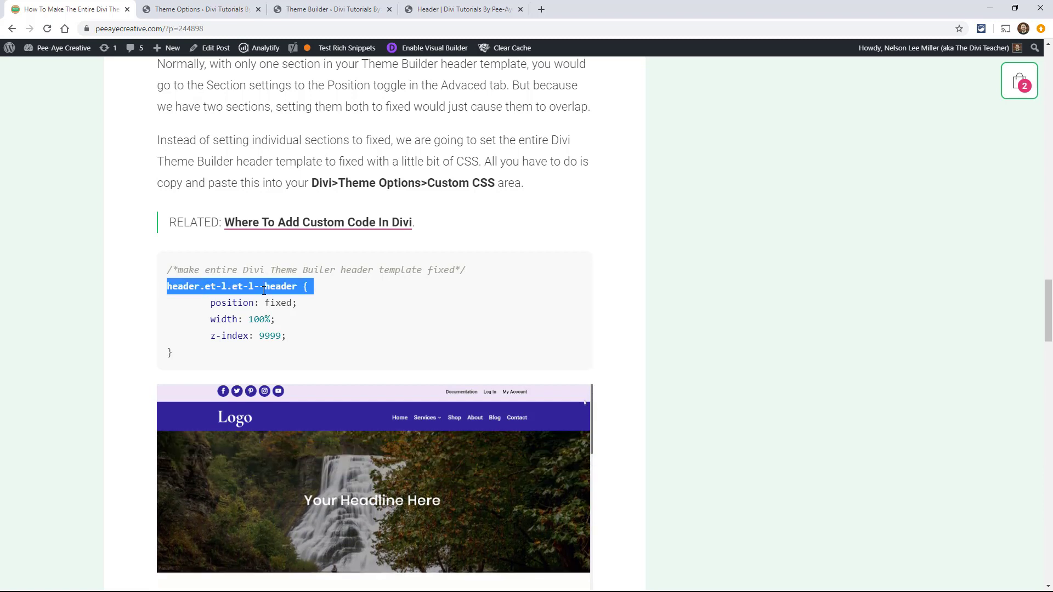
pyautogui.moveTo(296, 303); pyautogui.dragTo(210, 304)
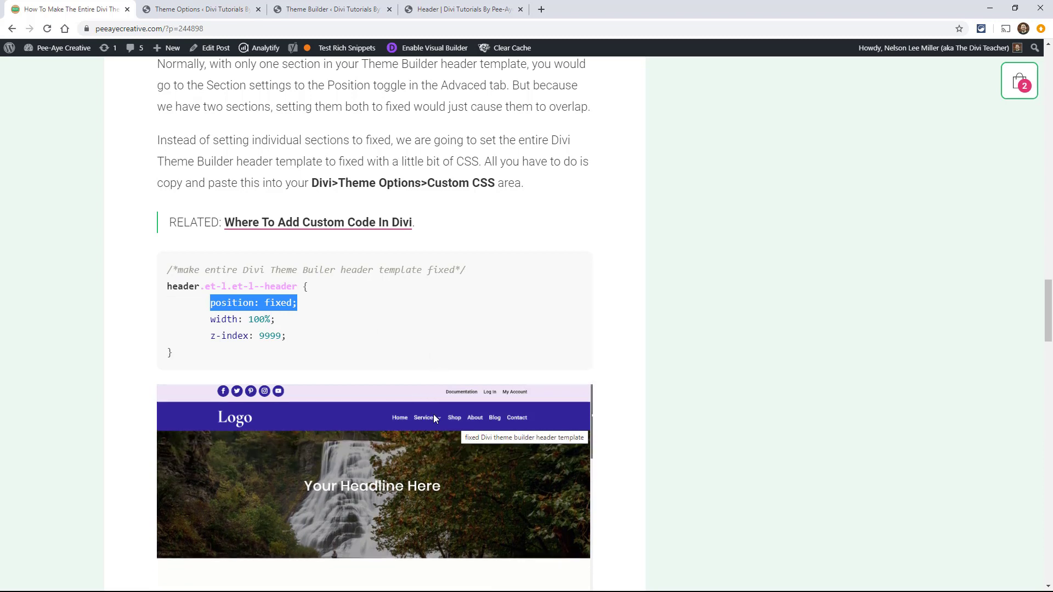
pyautogui.click(237, 295)
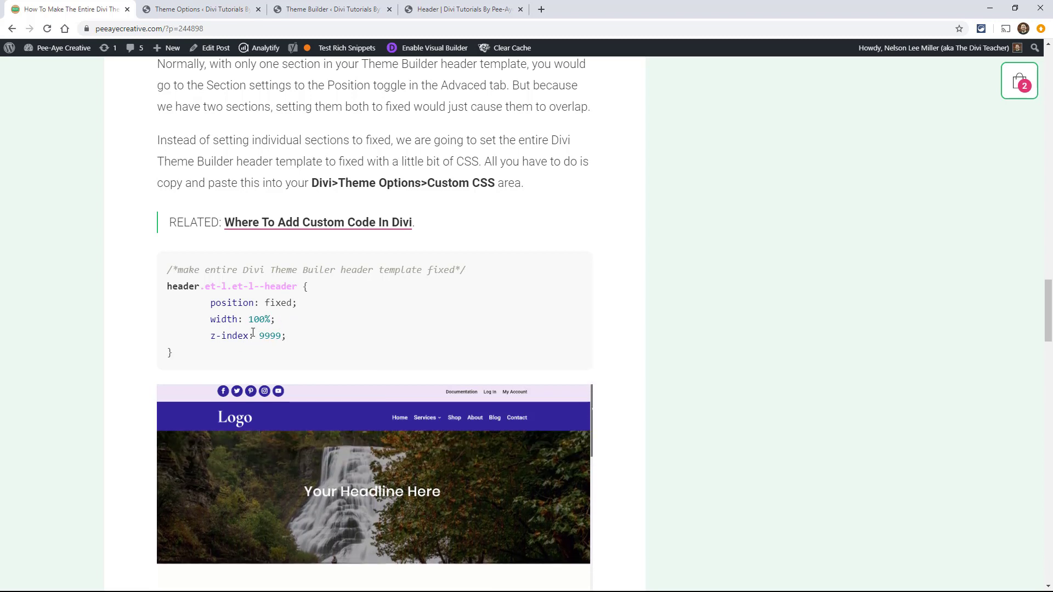
pyautogui.moveTo(186, 357); pyautogui.dragTo(160, 274)
pyautogui.hotkey('ctrl', 'c')
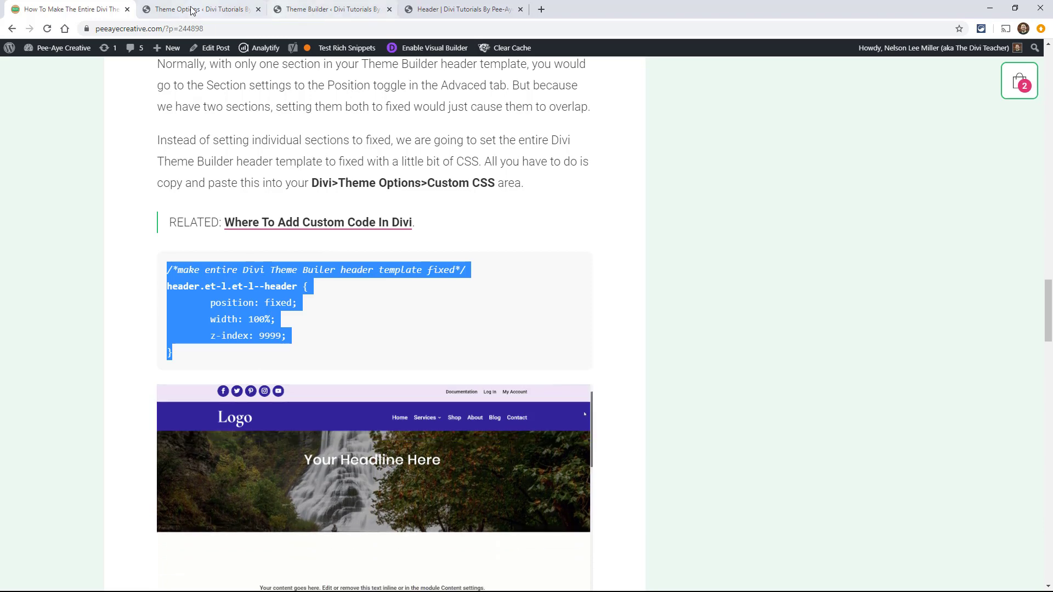
# Paste the fixed-header CSS into Divi Theme Options' Custom CSS field.
pyautogui.click(256, 9)
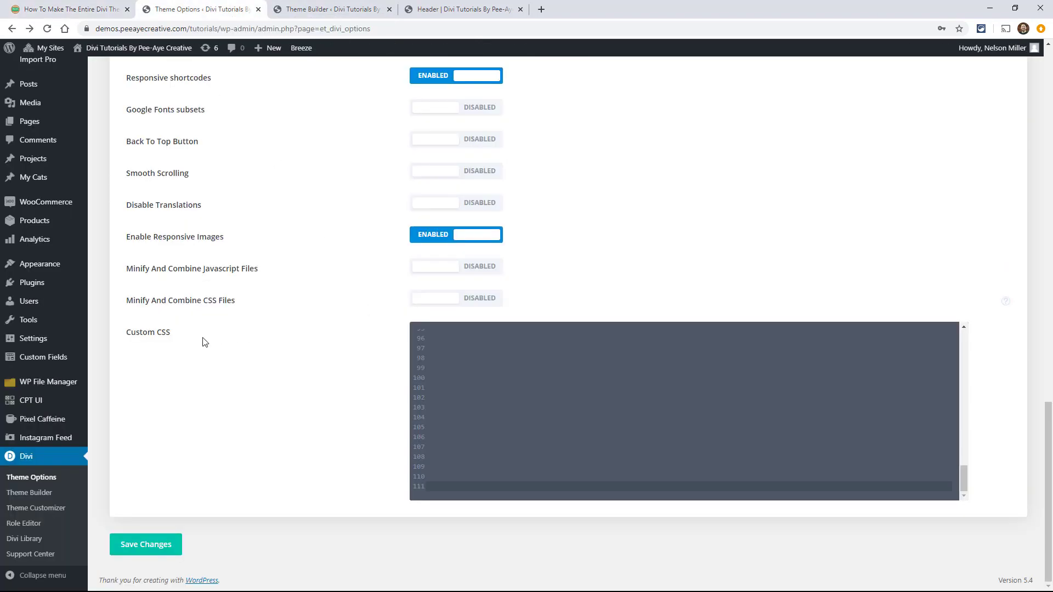
pyautogui.click(433, 358)
pyautogui.hotkey('ctrl', 'v')
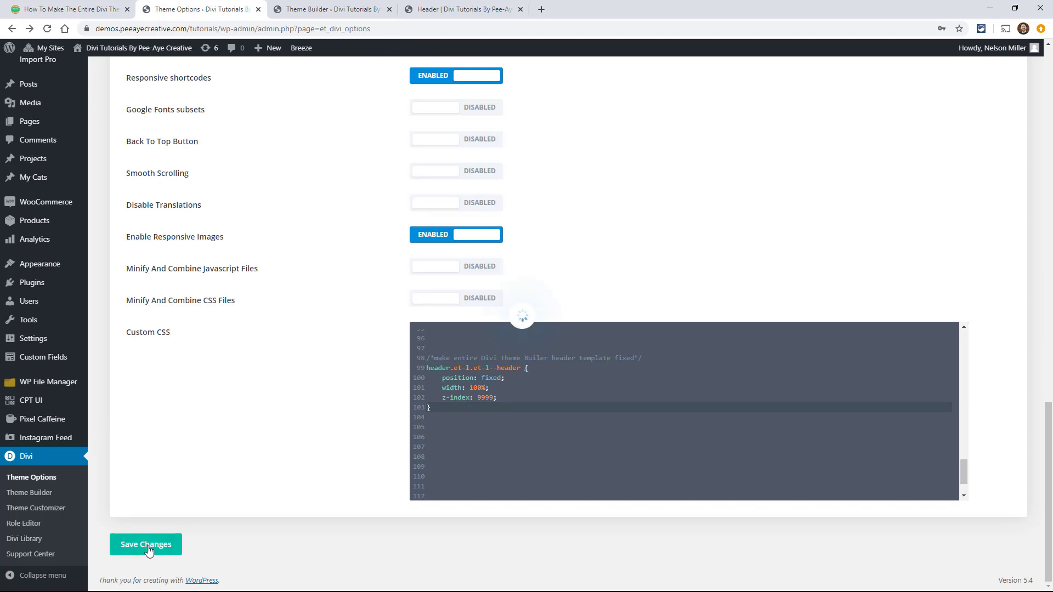
# Reload the live Header page and scroll to confirm the whole header stays fixed.
pyautogui.click(425, 10)
pyautogui.press('F5')
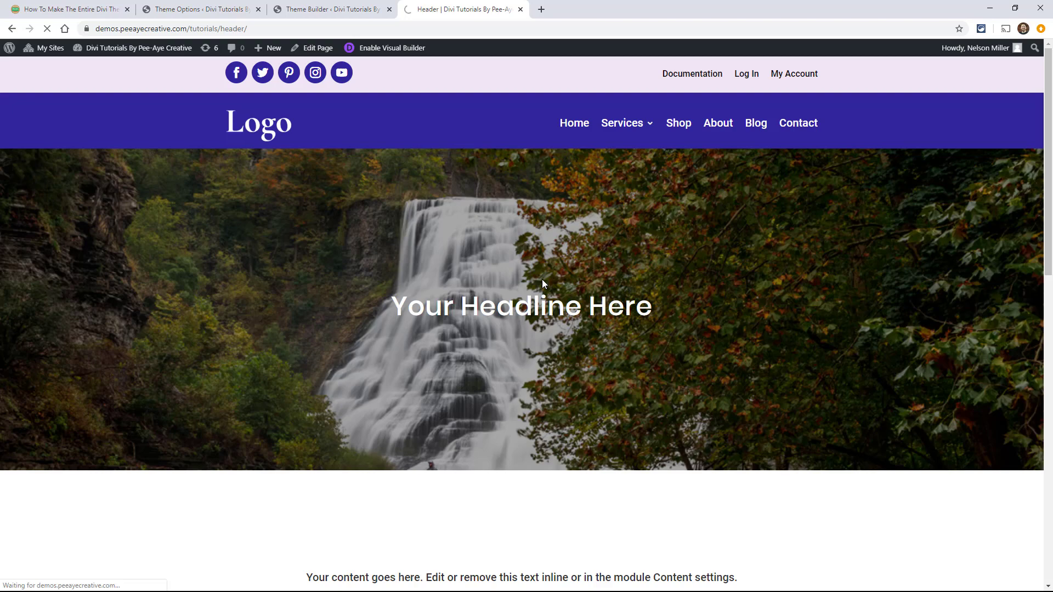
pyautogui.scroll(-5, 336, 172)
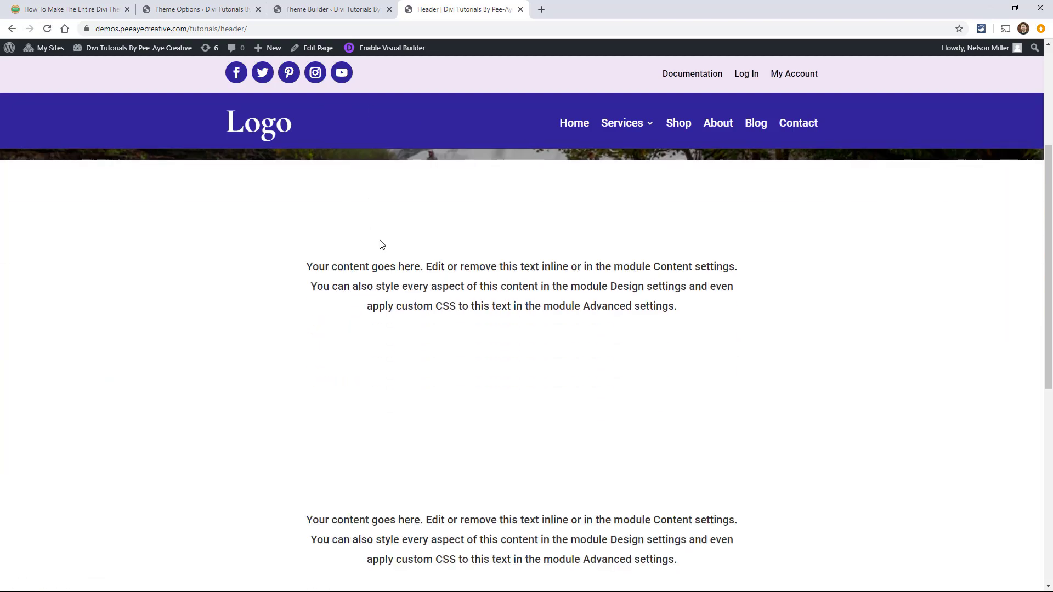
pyautogui.scroll(4, 405, 269)
pyautogui.scroll(-2, 555, 268)
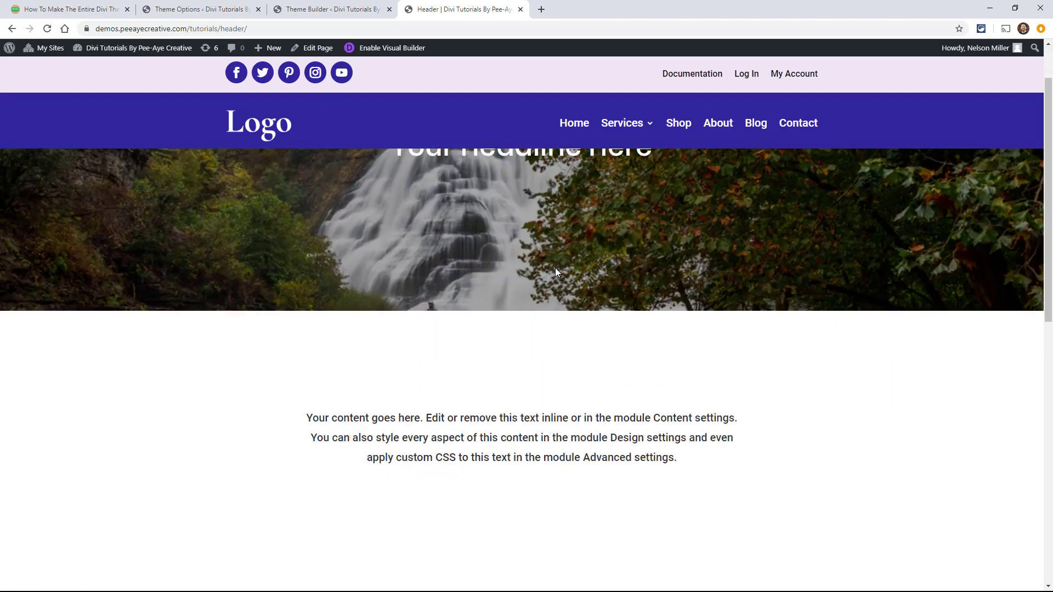
pyautogui.scroll(3, 877, 247)
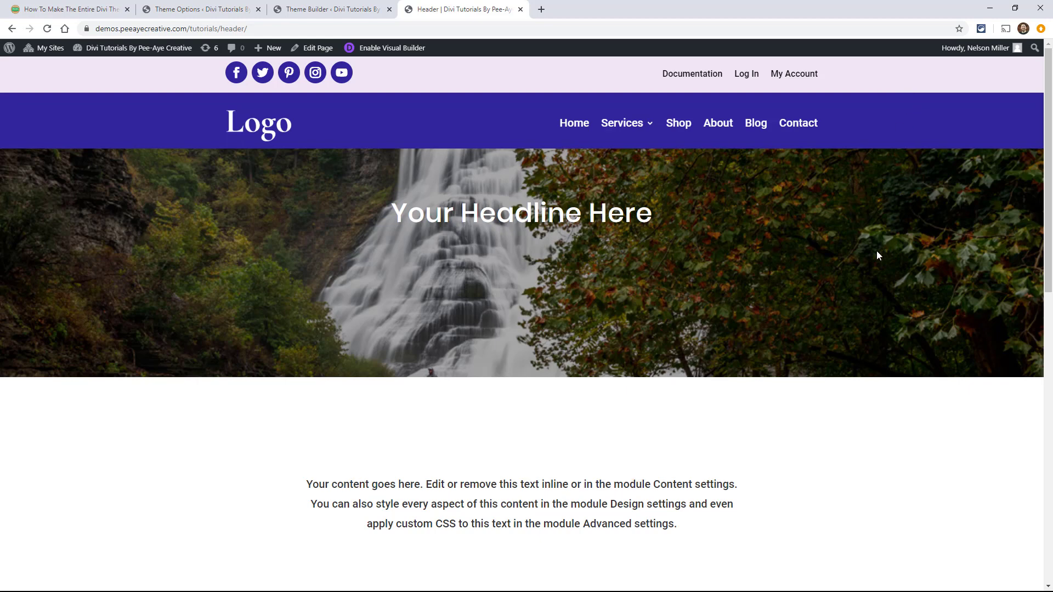
pyautogui.scroll(-5, 876, 254)
pyautogui.scroll(5, 768, 266)
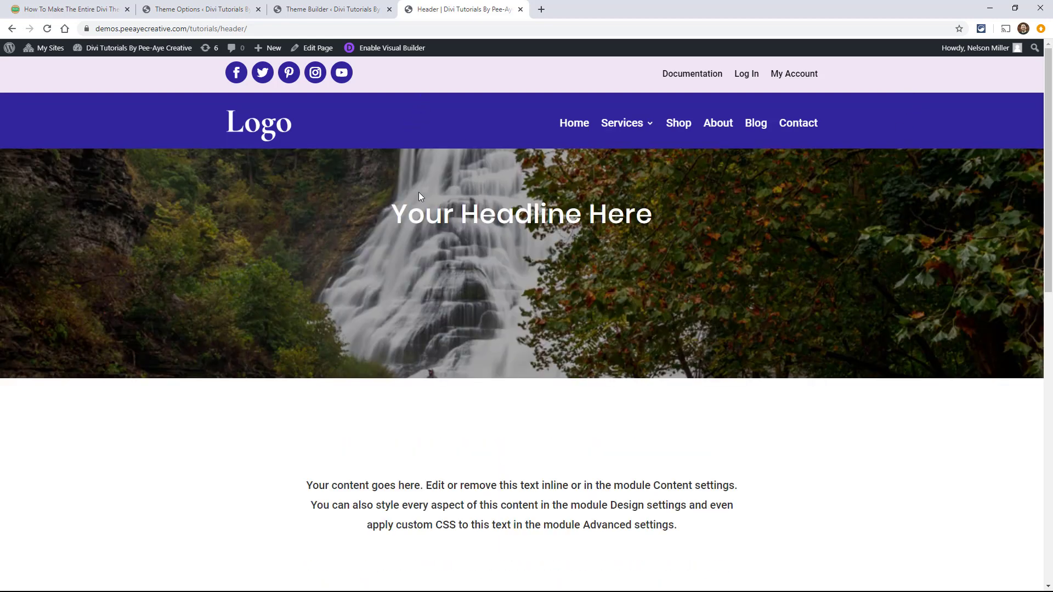
# Open the Divi Fixed Header Overlap tutorial from the Pee-Aye Creative article.
pyautogui.click(68, 10)
pyautogui.scroll(-2, 460, 332)
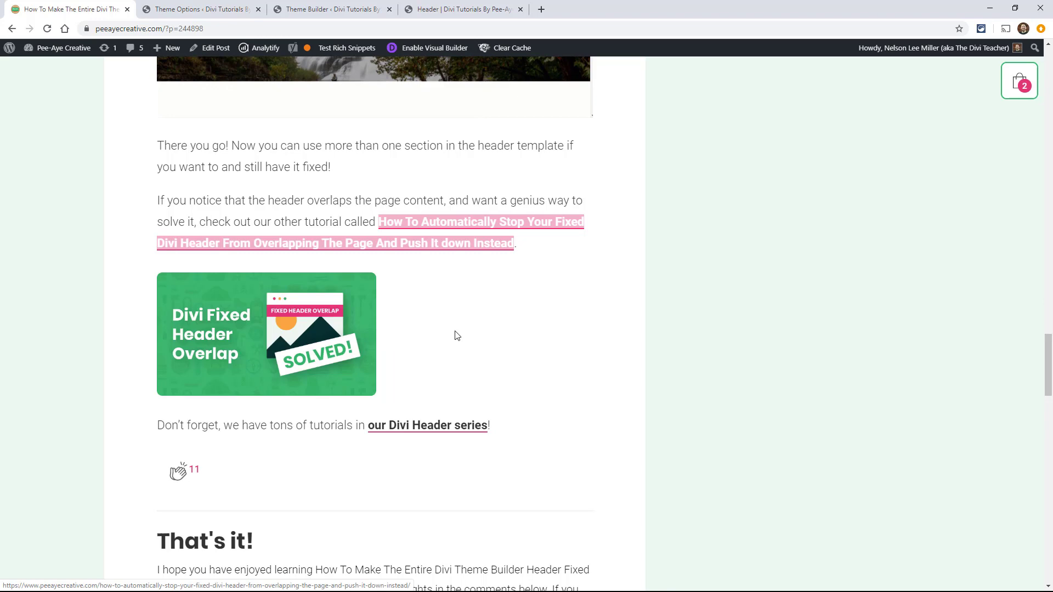
pyautogui.scroll(3, 228, 198)
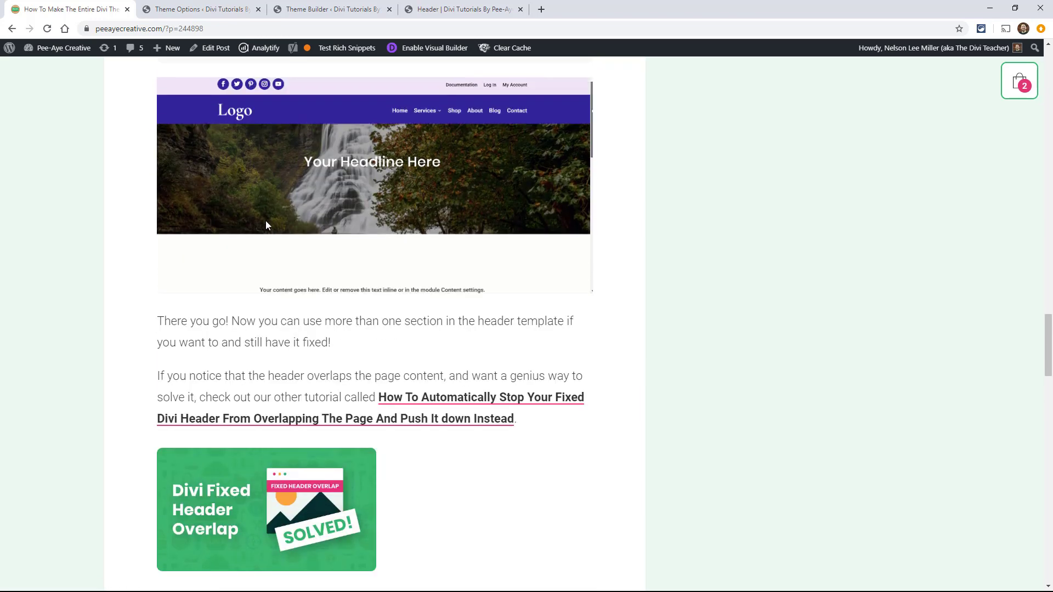
pyautogui.scroll(-2, 265, 222)
pyautogui.click(261, 404)
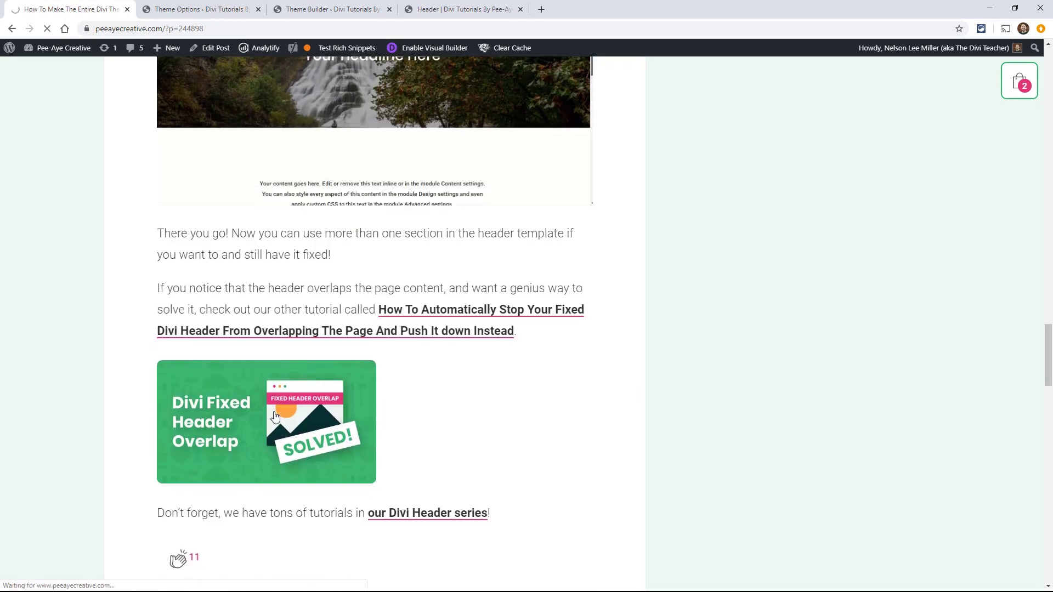
# Select the tutorial's jQuery padding-top script snippet and return to Divi Theme Options.
pyautogui.scroll(2, 446, 237)
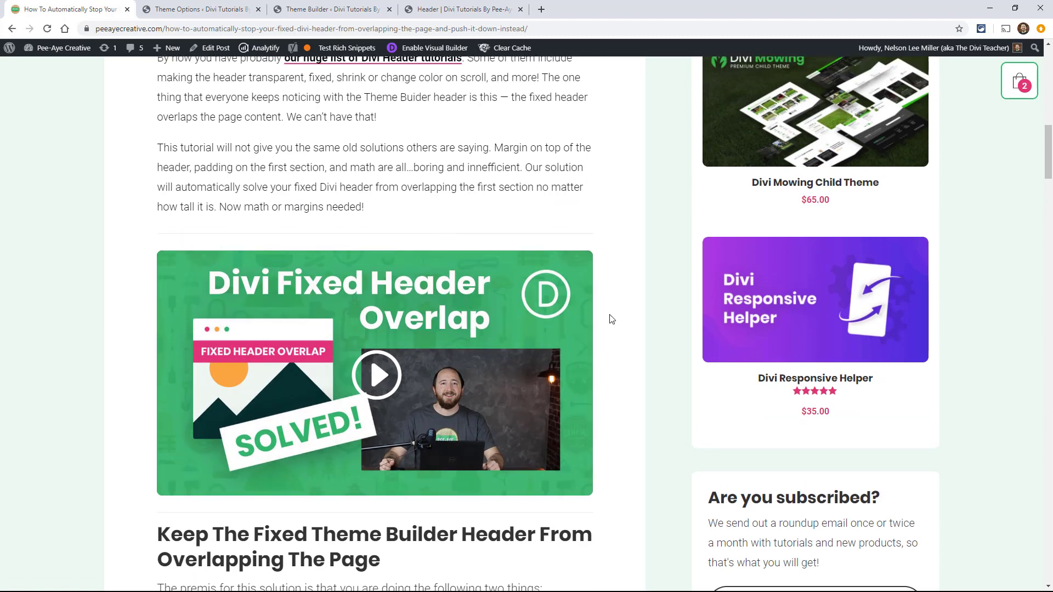
pyautogui.scroll(-4, 608, 318)
pyautogui.scroll(1, 377, 136)
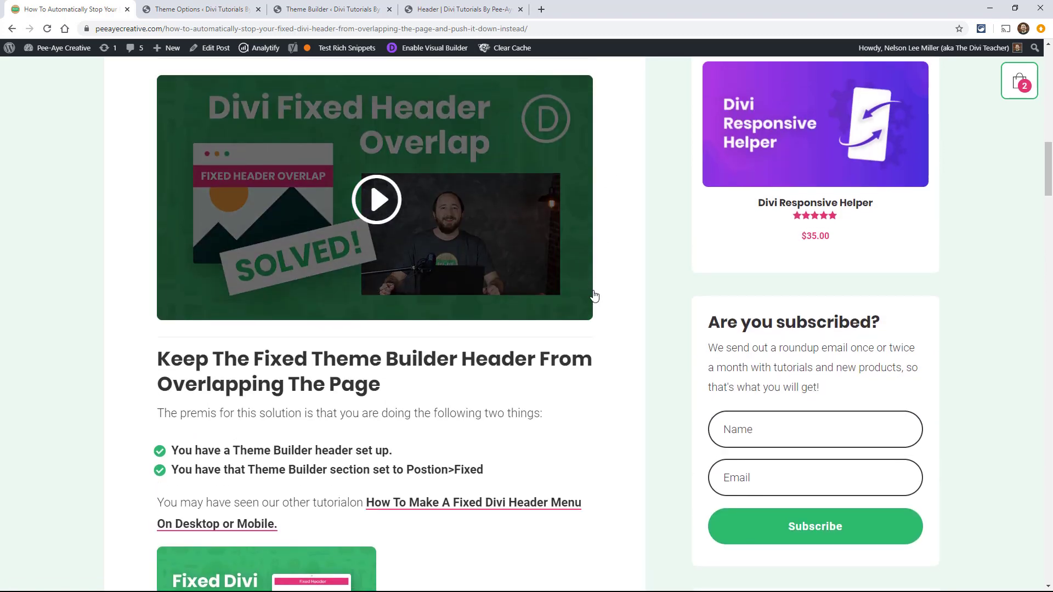
pyautogui.scroll(-12, 605, 323)
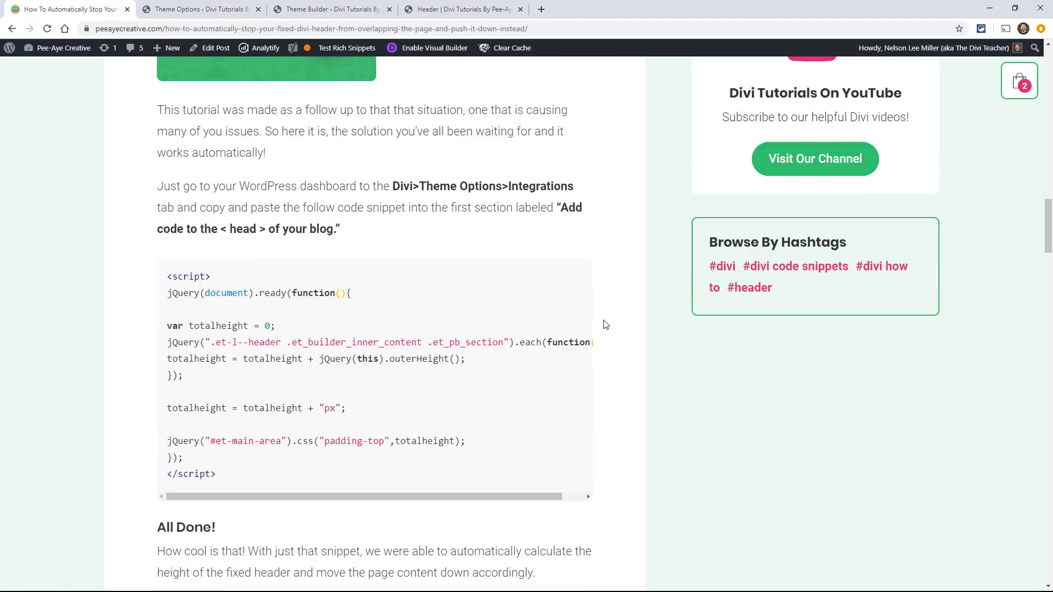
pyautogui.scroll(-2, 605, 325)
pyautogui.moveTo(217, 362); pyautogui.dragTo(158, 158)
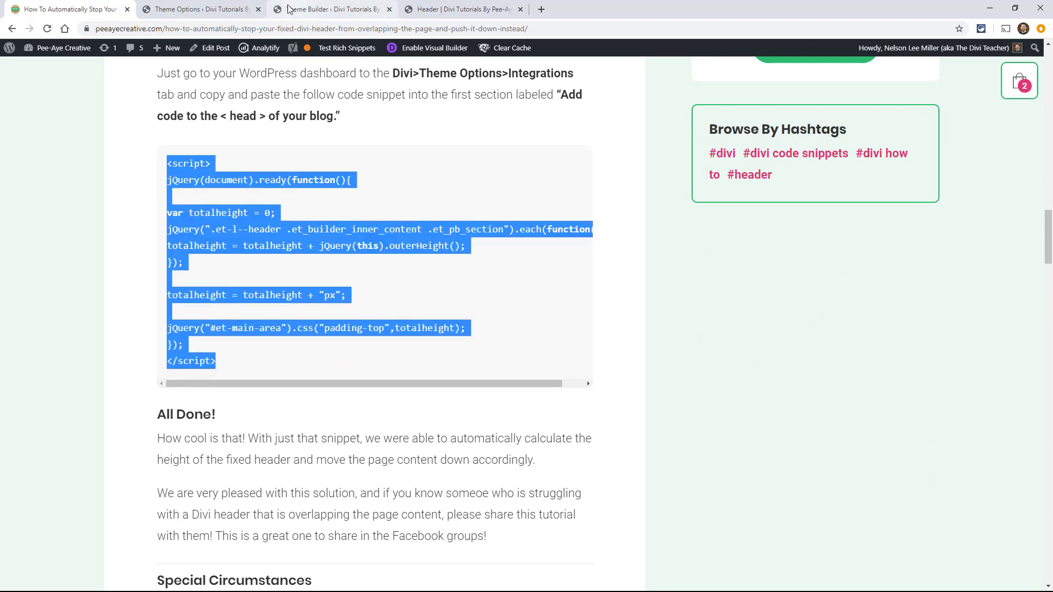
pyautogui.click(219, 7)
# Paste the padding-top script into the Integration '<head>' code field and view the Header page.
pyautogui.scroll(3, 554, 166)
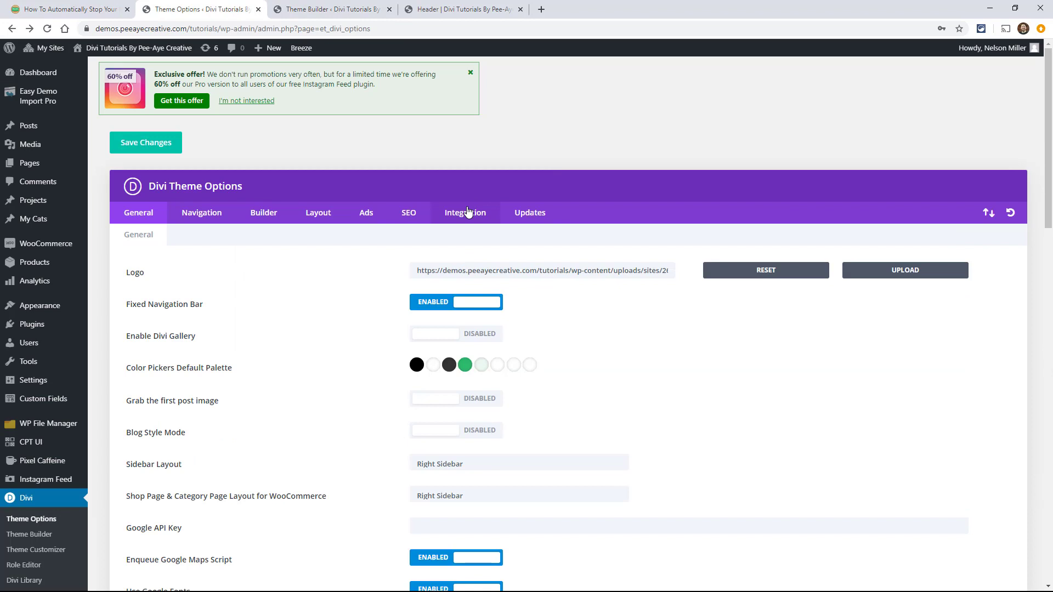
pyautogui.click(466, 214)
pyautogui.scroll(-10, 466, 209)
pyautogui.click(463, 192)
pyautogui.scroll(7, 270, 258)
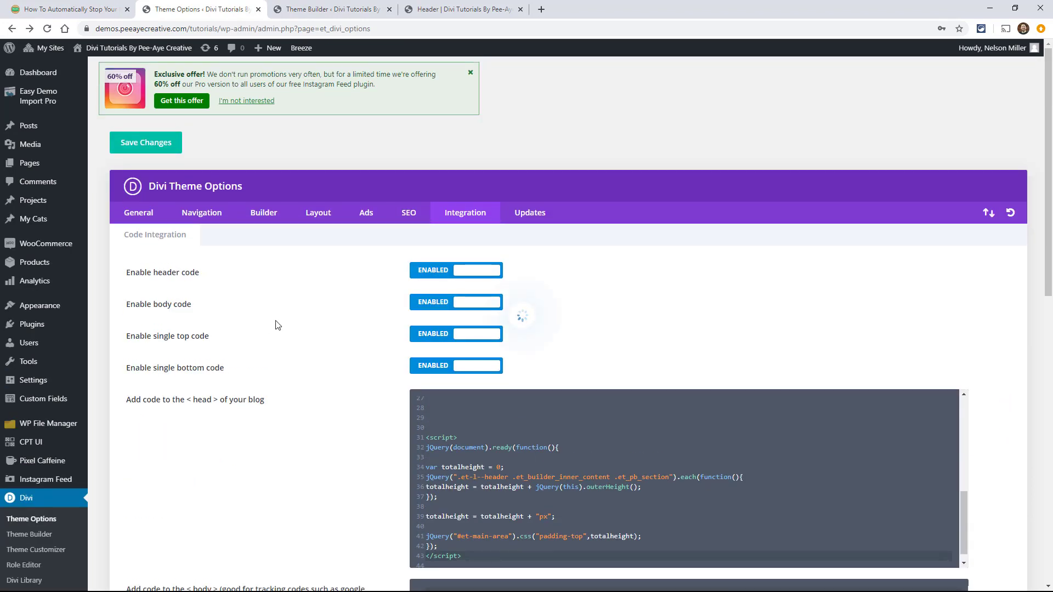
pyautogui.click(438, 12)
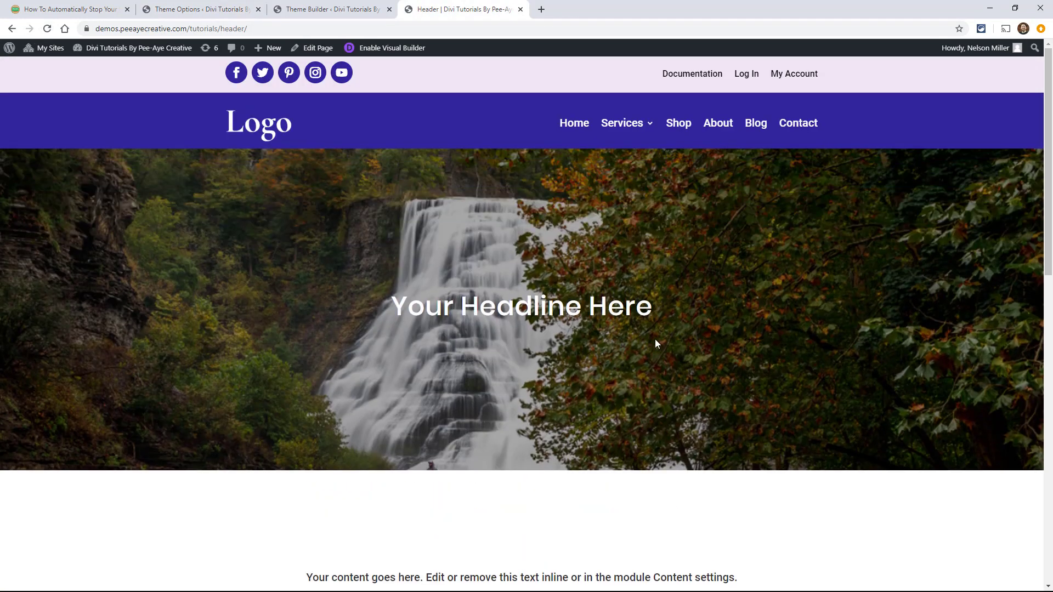
pyautogui.scroll(-2, 456, 256)
pyautogui.scroll(1, 456, 257)
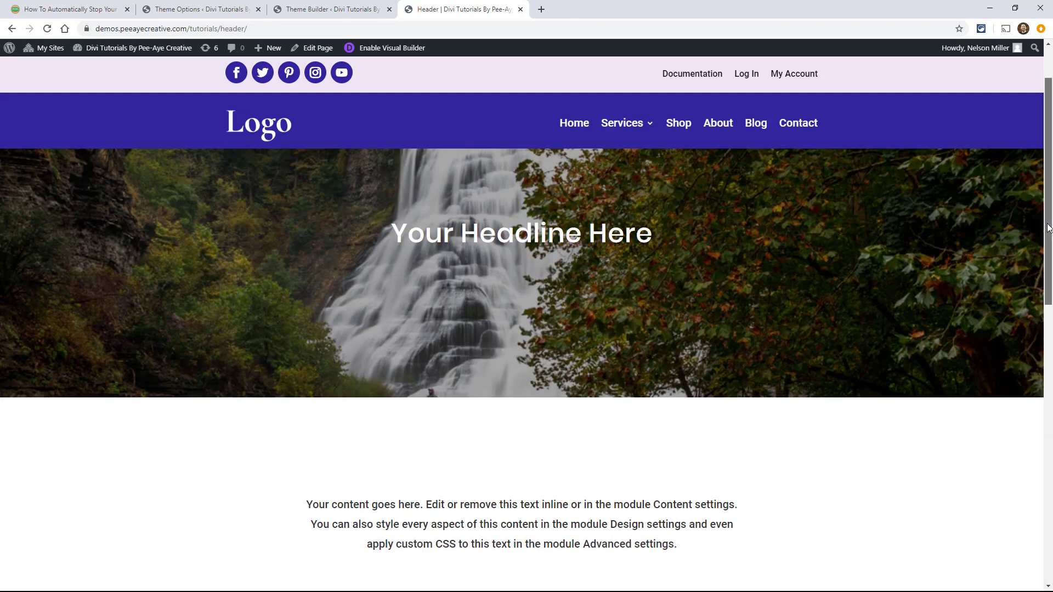
pyautogui.scroll(1, 1046, 209)
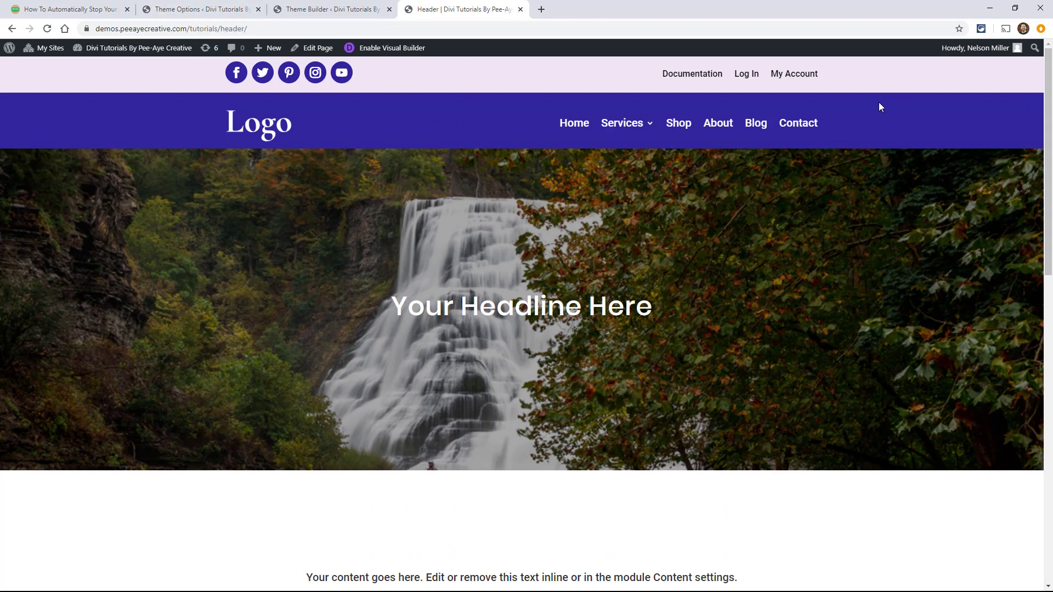
pyautogui.scroll(-7, 221, 252)
pyautogui.scroll(7, 221, 269)
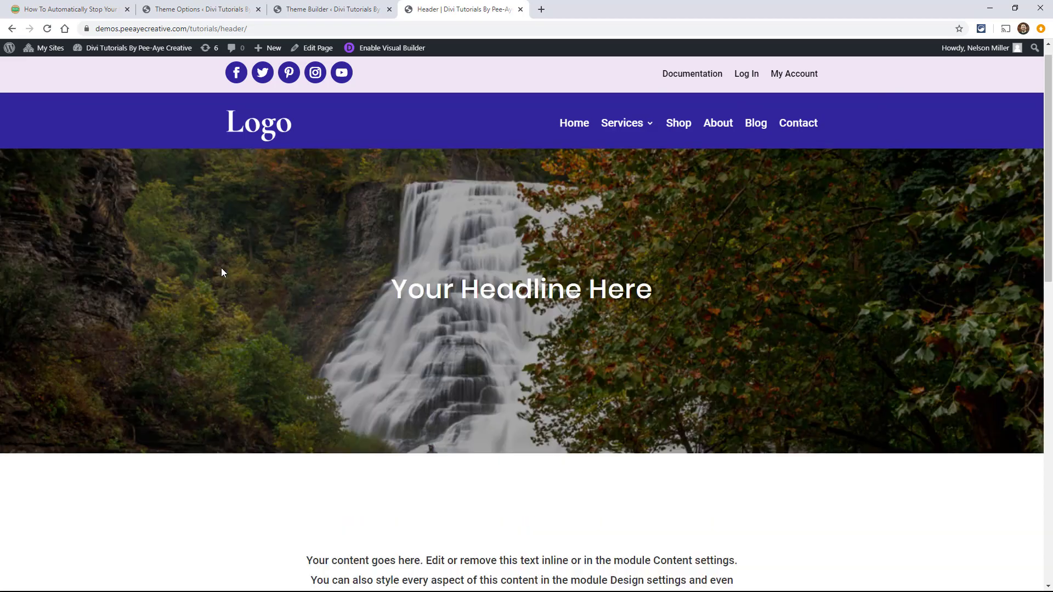